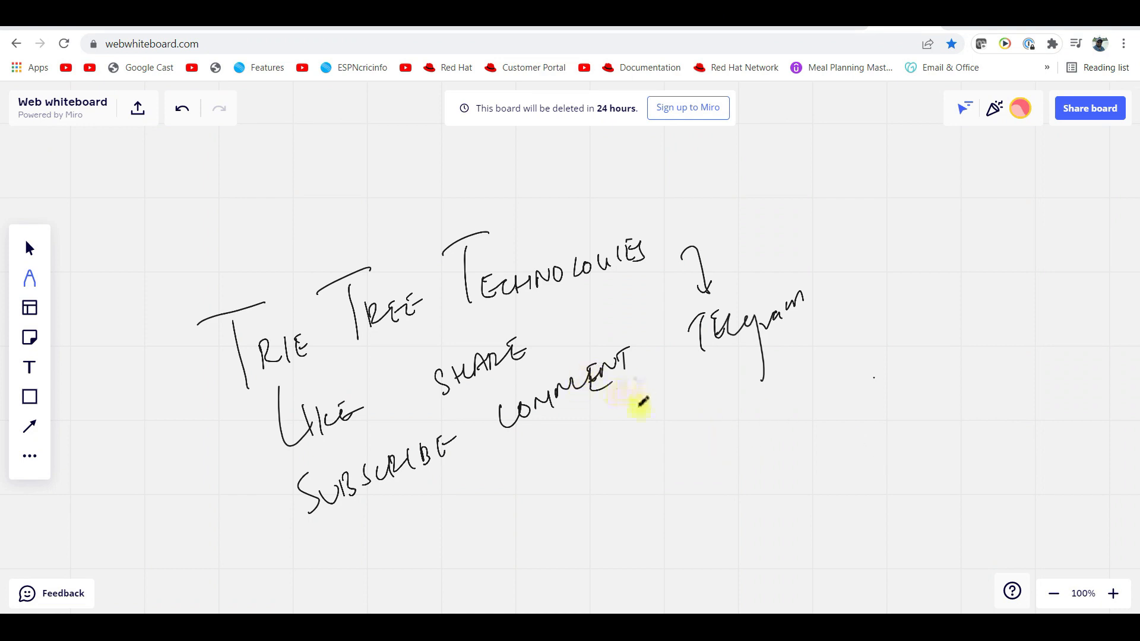
Step: Tick off COMMENT, bracket the Telegram note and draw a downward arrow from it
left_click_drag(624, 400, 615, 415)
left_click_drag(739, 352, 730, 361)
left_click_drag(696, 322, 704, 369)
left_click_drag(775, 267, 790, 333)
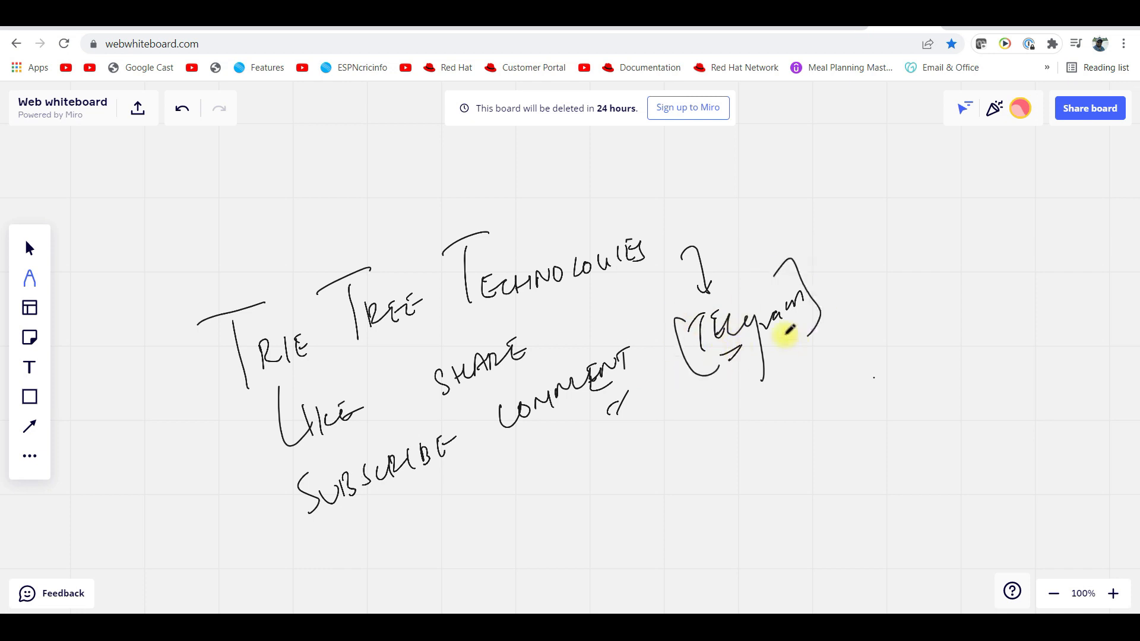
left_click_drag(805, 453, 702, 332)
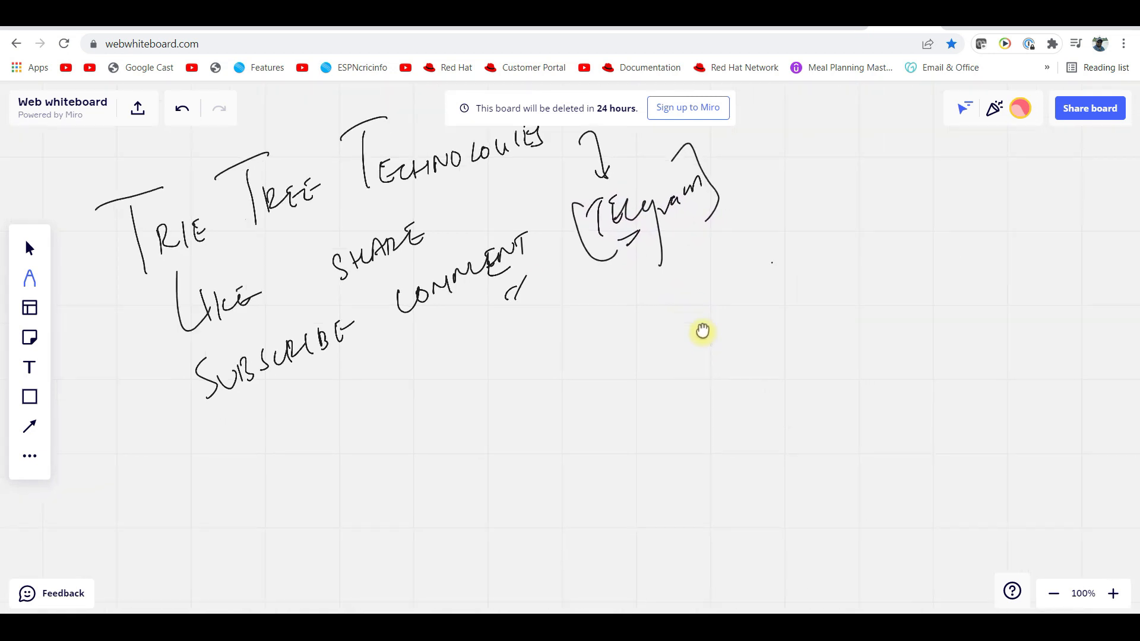
left_click_drag(699, 234, 716, 280)
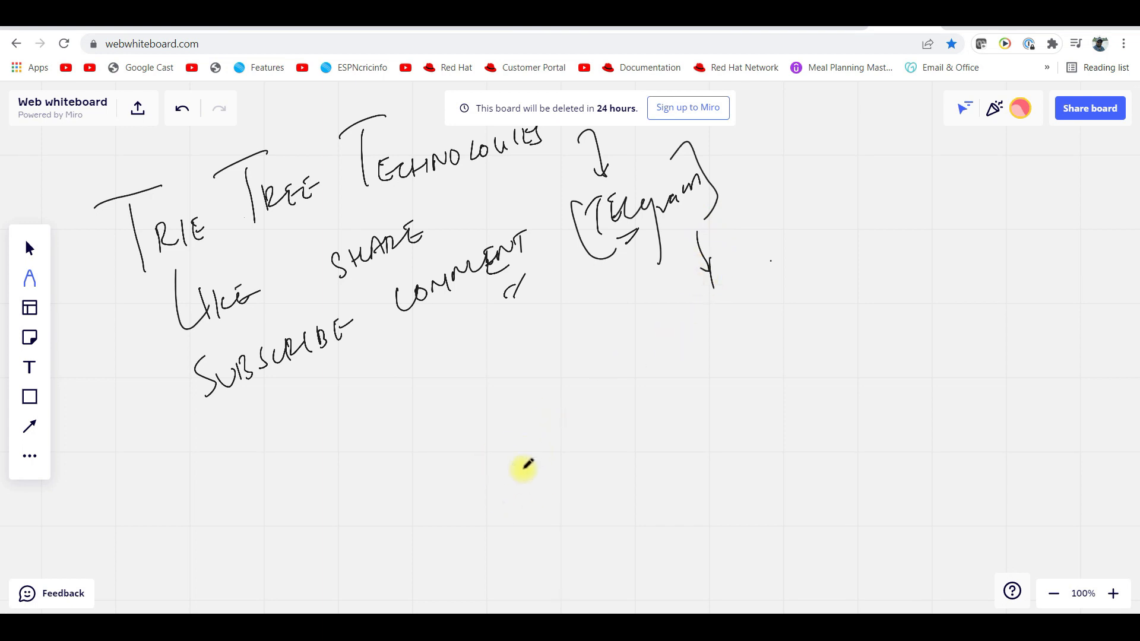
Step: Hand-write OBSERVABILITY under the arrow, bracket it, and start an arrow out toward DATA
mouse_move(514, 405)
left_mouse_down()
mouse_move(525, 428)
mouse_move(664, 358)
left_mouse_up()
mouse_move(672, 318)
left_mouse_down()
mouse_move(678, 339)
mouse_move(699, 325)
left_mouse_up()
left_click_drag(695, 286, 712, 346)
left_click_drag(534, 378, 570, 428)
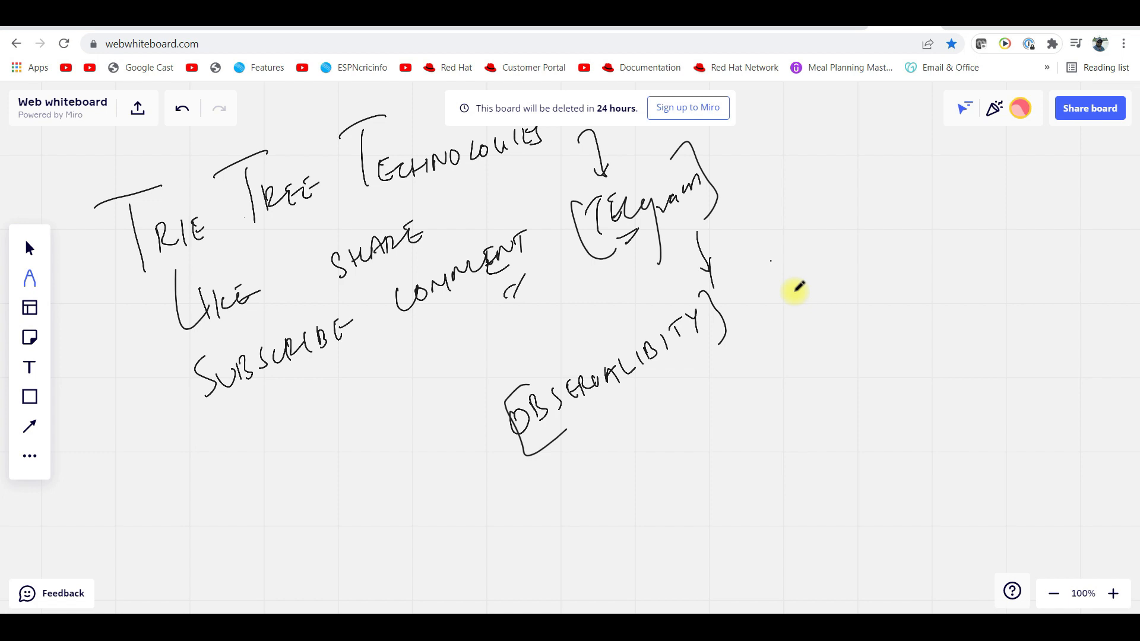
mouse_move(755, 340)
left_mouse_down()
mouse_move(784, 308)
mouse_move(791, 326)
mouse_move(818, 317)
left_mouse_up()
Step: Finish the arrow from Observability and write a circled DATA note at its end
mouse_move(815, 299)
left_mouse_down()
mouse_move(838, 298)
mouse_move(851, 267)
left_mouse_up()
mouse_move(841, 247)
left_mouse_down()
mouse_move(854, 285)
mouse_move(845, 338)
left_mouse_up()
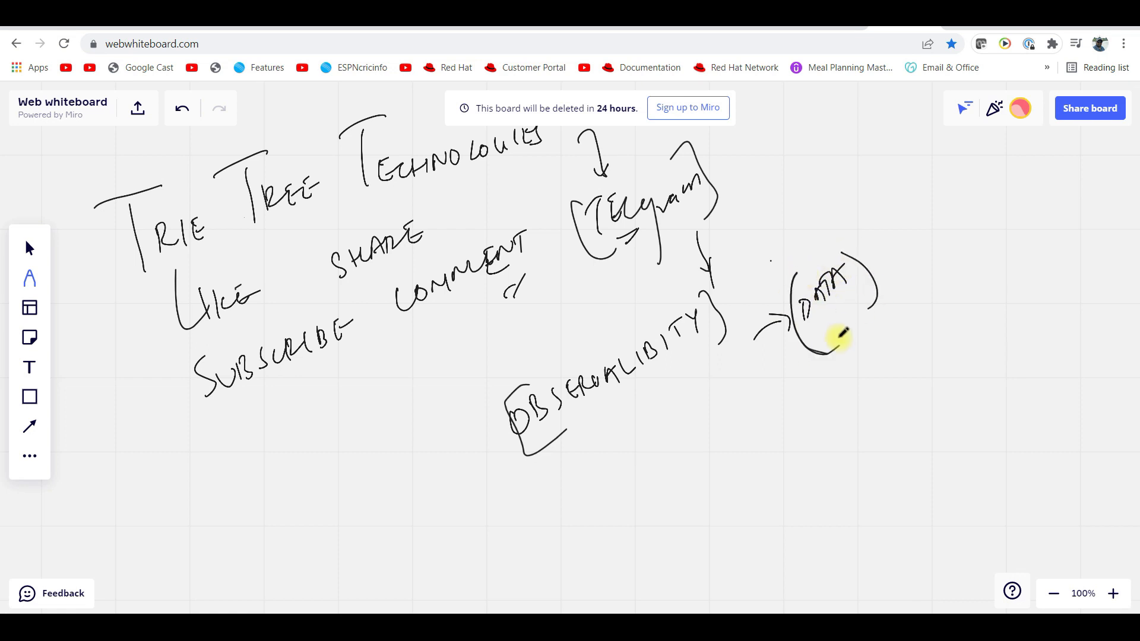
left_click_drag(792, 276, 841, 348)
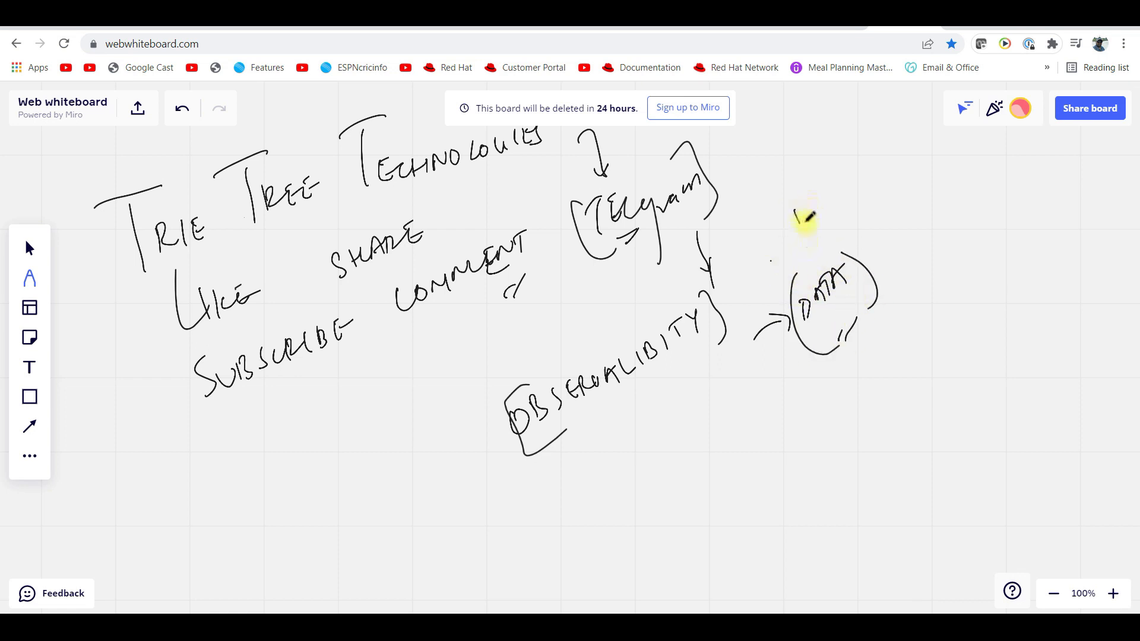
Step: Write INFRA above DATA, circle it and add tick marks beneath
left_click_drag(794, 212, 806, 245)
left_click_drag(804, 229, 854, 218)
mouse_move(846, 178)
left_mouse_down()
mouse_move(862, 200)
mouse_move(801, 263)
left_mouse_up()
left_click_drag(850, 234, 868, 201)
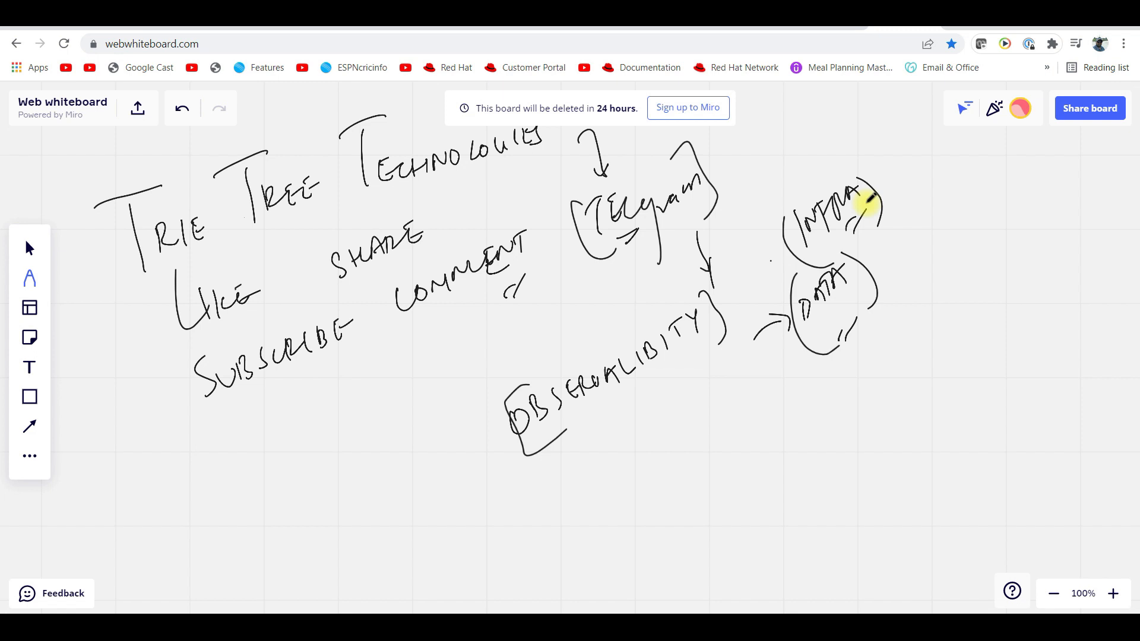
left_click(729, 14)
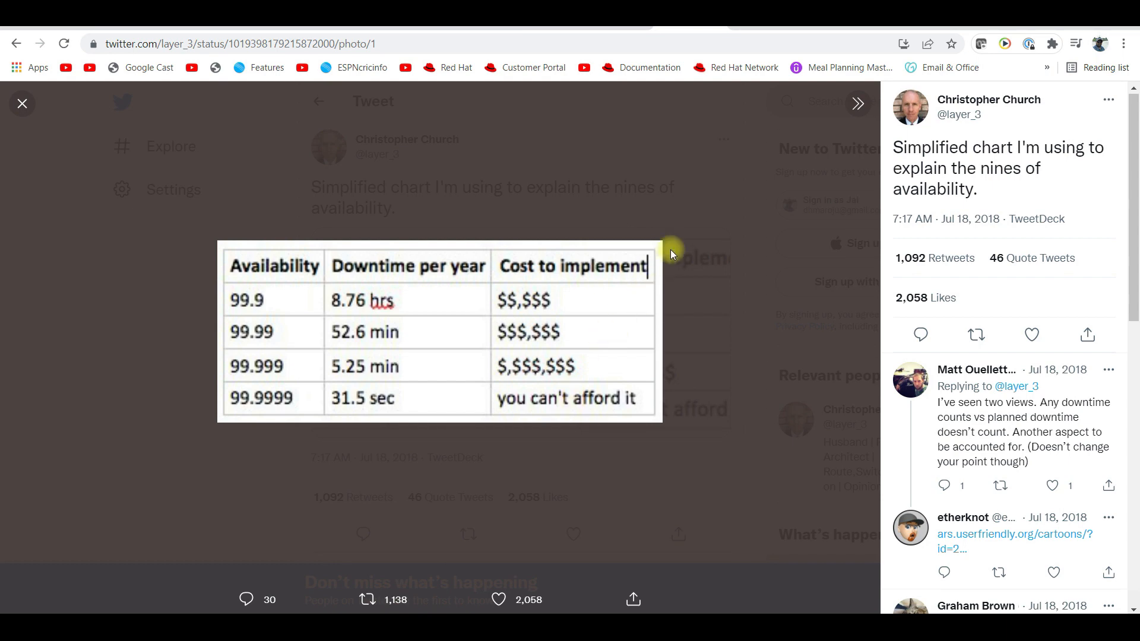
key("ctrl+Tab")
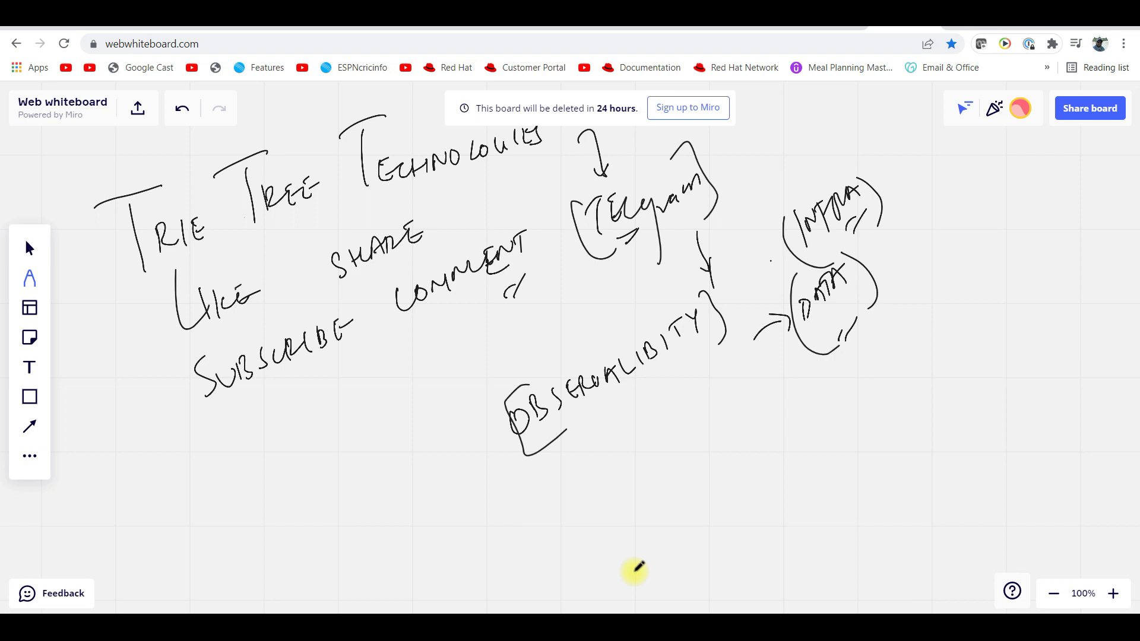
Step: Draw a small crossed-out mark in the open space at lower left of the board
left_click_drag(635, 570, 440, 490)
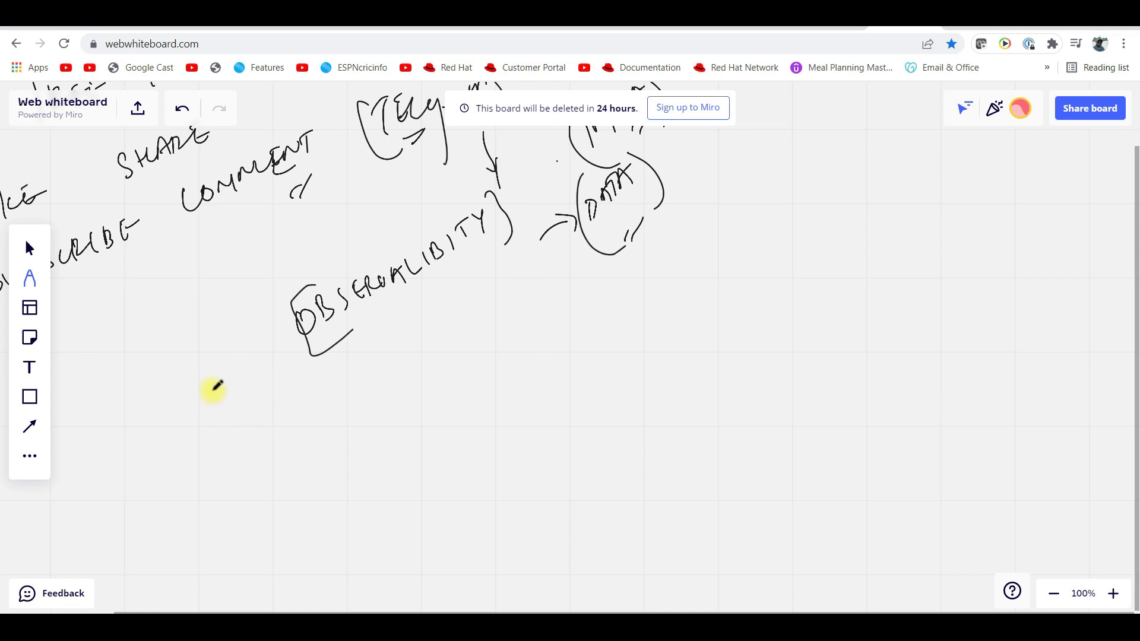
mouse_move(213, 381)
left_mouse_down()
mouse_move(178, 383)
mouse_move(199, 401)
left_mouse_up()
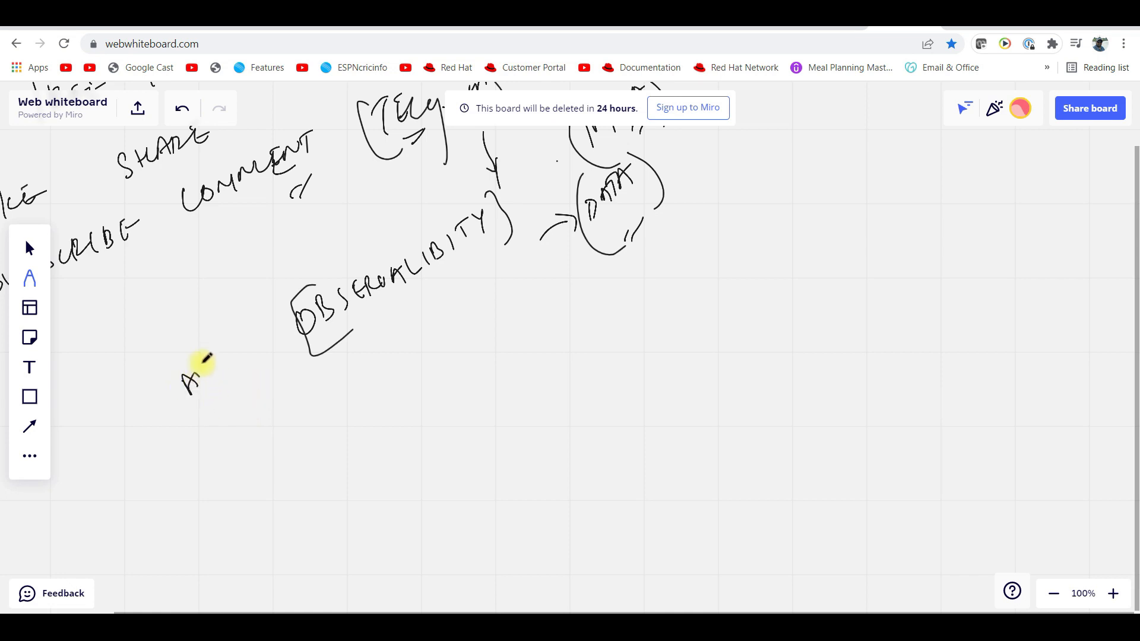
mouse_move(206, 354)
left_mouse_down()
mouse_move(203, 403)
mouse_move(225, 384)
left_mouse_up()
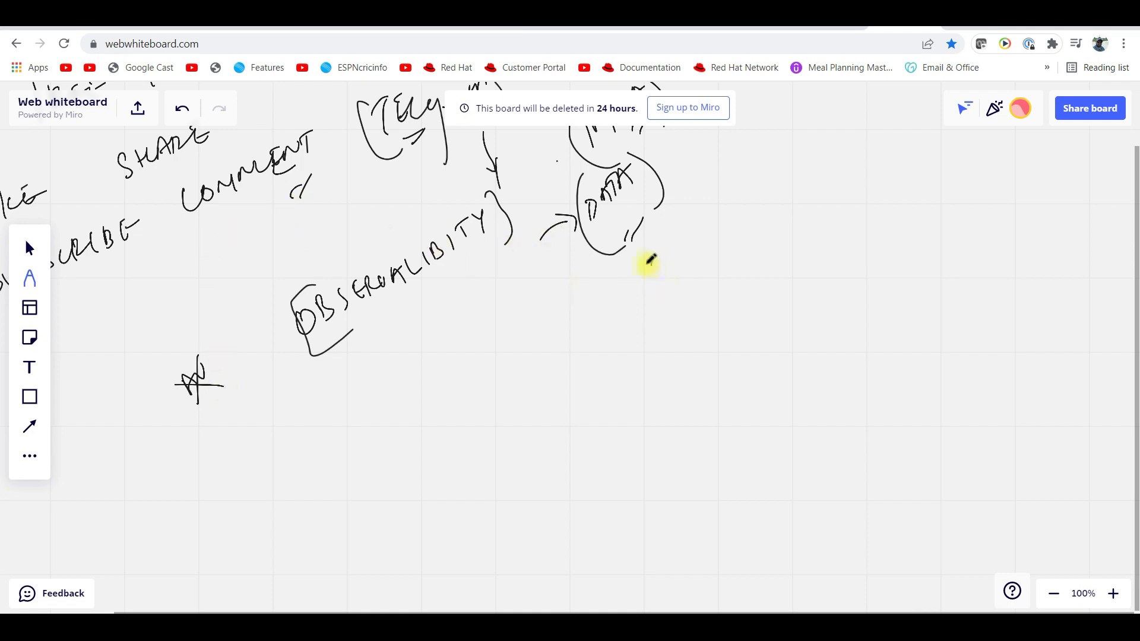
Step: Draw an arrow from the DATA circle to a new bracketed handwritten note
mouse_move(648, 261)
left_mouse_down()
mouse_move(695, 268)
mouse_move(743, 240)
mouse_move(757, 214)
mouse_move(757, 258)
left_mouse_up()
left_click_drag(775, 194, 770, 259)
mouse_move(699, 259)
left_mouse_down()
mouse_move(726, 303)
mouse_move(761, 254)
left_mouse_up()
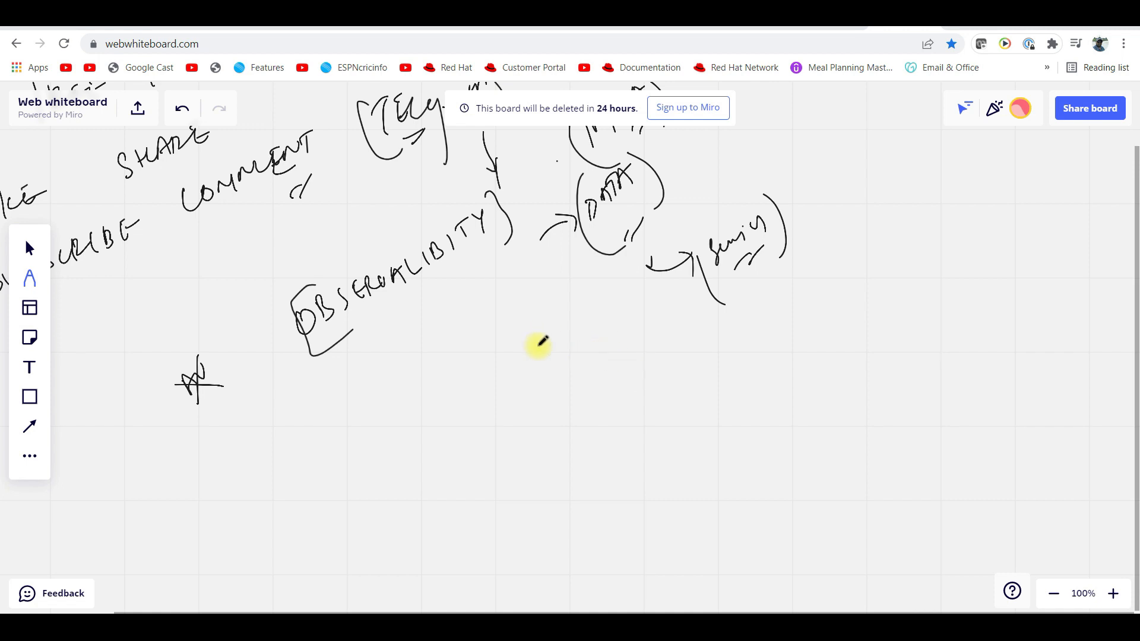
Step: Write ERROR RATE under an arrow from OBSERVABILITY, and SLA's with SLO's below the crossed mark
mouse_move(496, 296)
left_mouse_down()
mouse_move(507, 331)
mouse_move(477, 410)
mouse_move(539, 396)
mouse_move(599, 345)
left_mouse_up()
left_click_drag(587, 352, 606, 330)
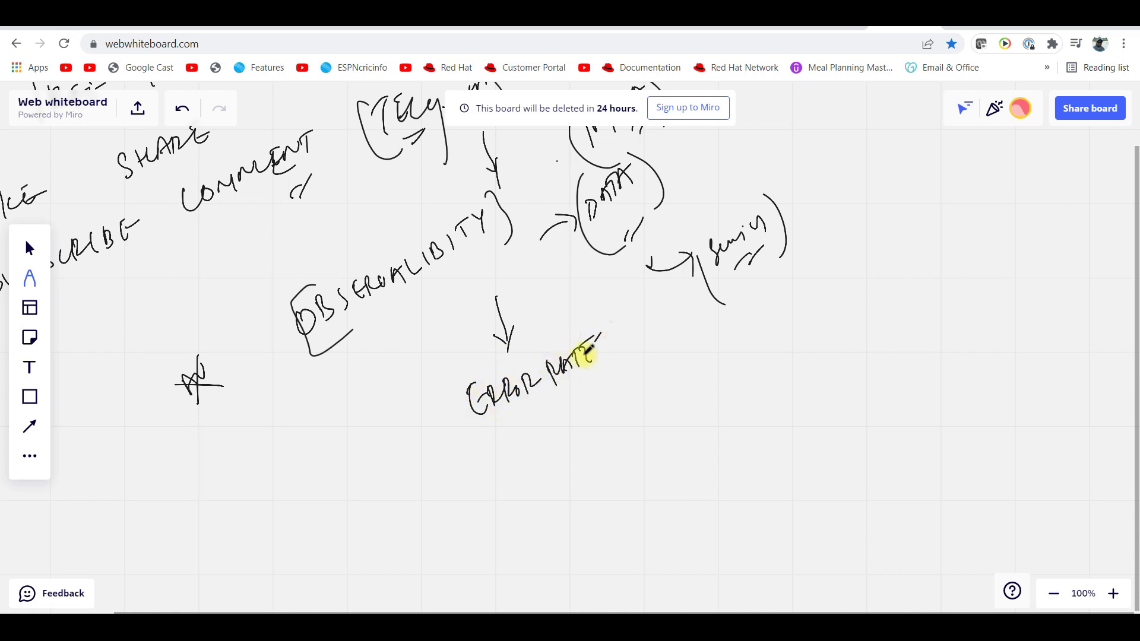
mouse_move(284, 414)
left_mouse_down()
mouse_move(272, 449)
mouse_move(320, 436)
left_mouse_up()
left_click_drag(321, 406, 352, 429)
left_click_drag(302, 463, 294, 499)
mouse_move(310, 453)
left_mouse_down()
mouse_move(329, 488)
mouse_move(345, 468)
left_mouse_up()
mouse_move(357, 442)
left_mouse_down()
mouse_move(361, 468)
mouse_move(373, 470)
left_mouse_up()
left_click_drag(261, 468, 295, 500)
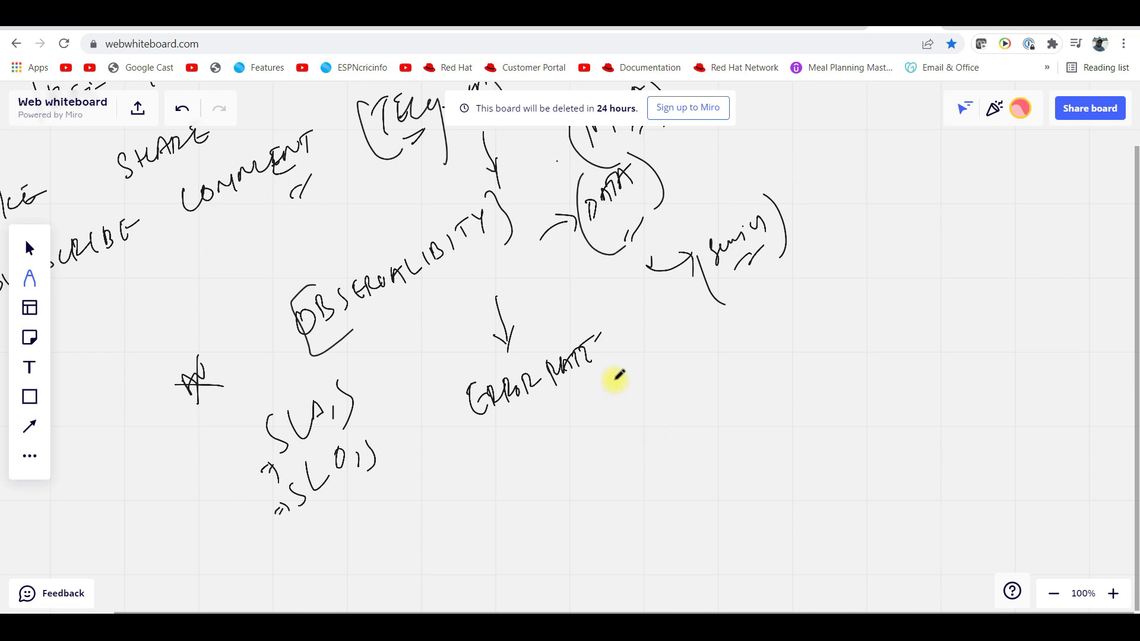
Step: Add a wavy stroke after ERROR RATE, write LATENCY beneath it, and double-stroke OBSERVABILITY
mouse_move(616, 361)
left_mouse_down()
mouse_move(666, 359)
mouse_move(665, 382)
left_mouse_up()
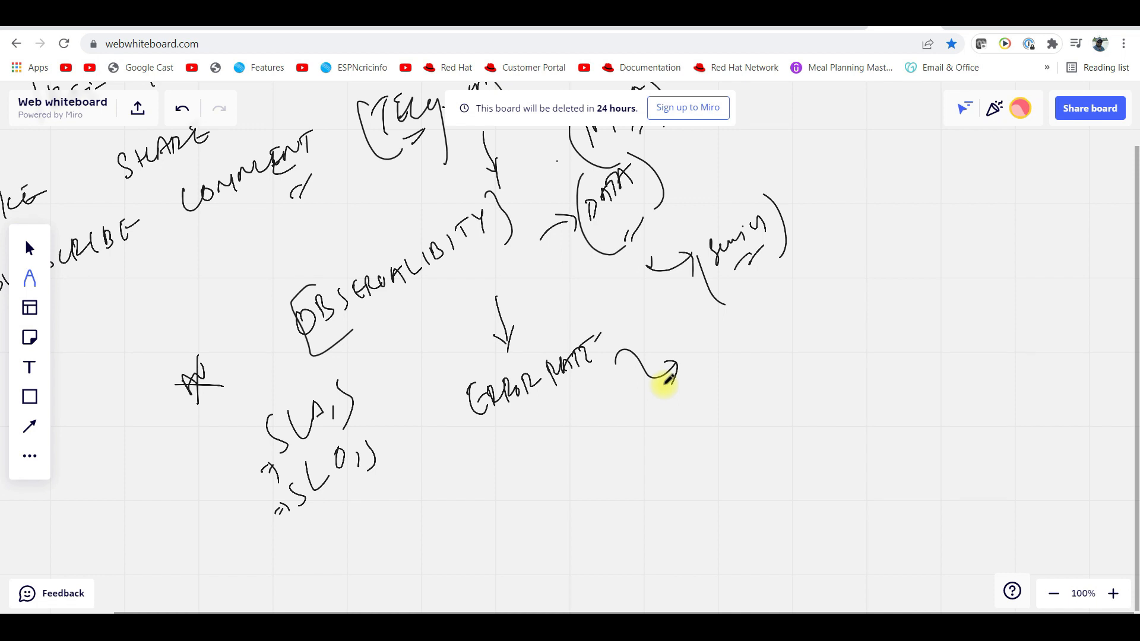
mouse_move(499, 436)
left_mouse_down()
mouse_move(563, 424)
mouse_move(583, 405)
mouse_move(599, 418)
left_mouse_up()
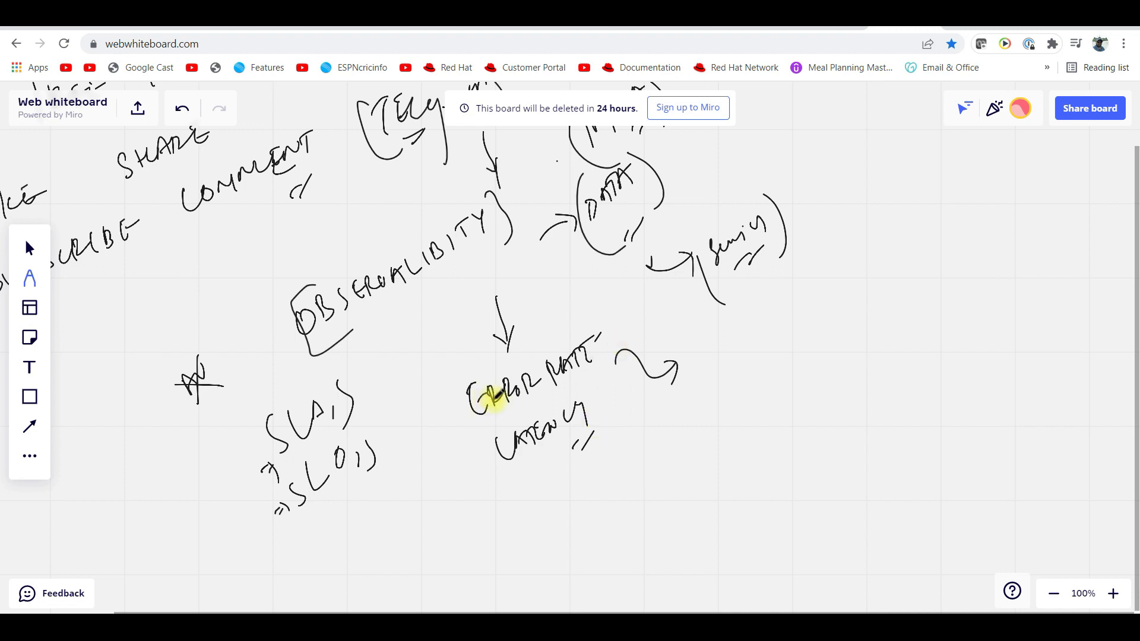
left_click_drag(394, 340, 447, 286)
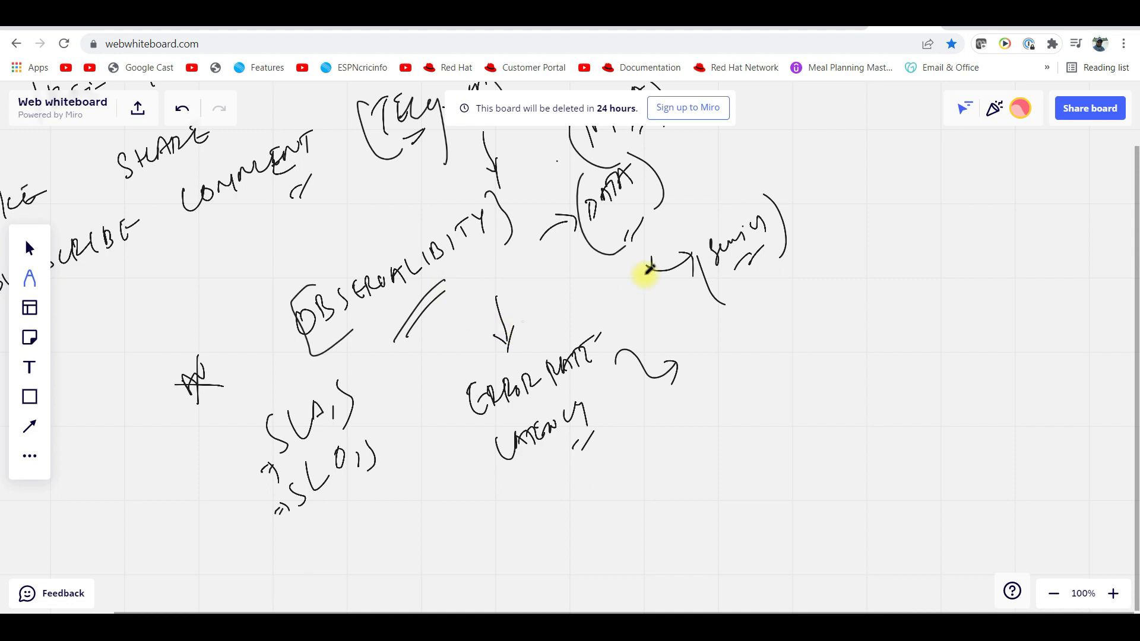
Step: Handwrite 'Context Visible' on the right side with a tick mark below it
mouse_move(824, 298)
left_mouse_down()
mouse_move(820, 321)
mouse_move(854, 299)
mouse_move(888, 245)
left_mouse_up()
mouse_move(823, 343)
left_mouse_down()
mouse_move(838, 361)
mouse_move(850, 334)
left_mouse_up()
left_click_drag(856, 334, 865, 352)
left_click_drag(876, 312, 895, 337)
left_click_drag(898, 330, 916, 329)
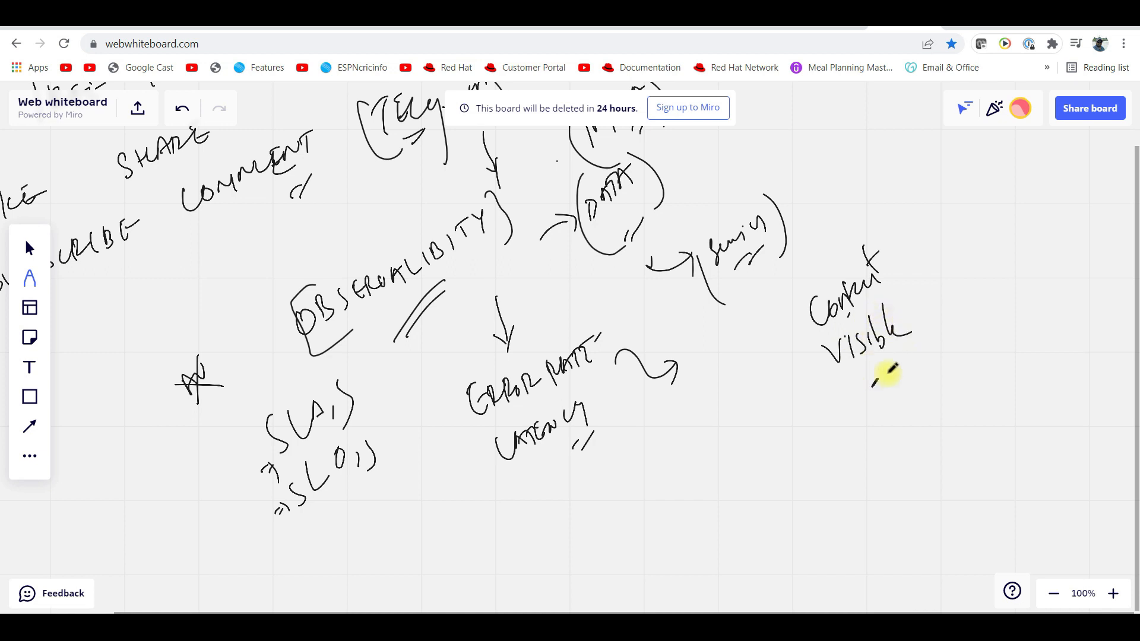
left_click_drag(877, 384, 895, 363)
Step: Extend the arrow to ERROR RATE, sketch a box below Context and an arrow pointing at it
left_click_drag(502, 294, 501, 269)
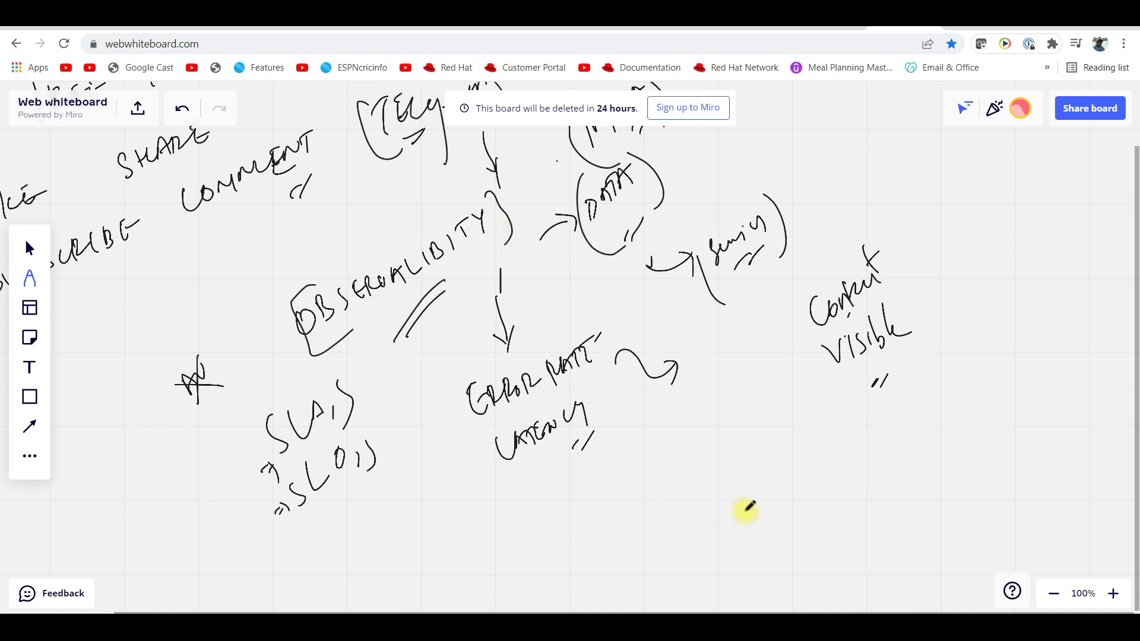
mouse_move(698, 470)
left_mouse_down()
mouse_move(764, 415)
mouse_move(798, 486)
left_mouse_up()
left_click_drag(764, 415, 704, 524)
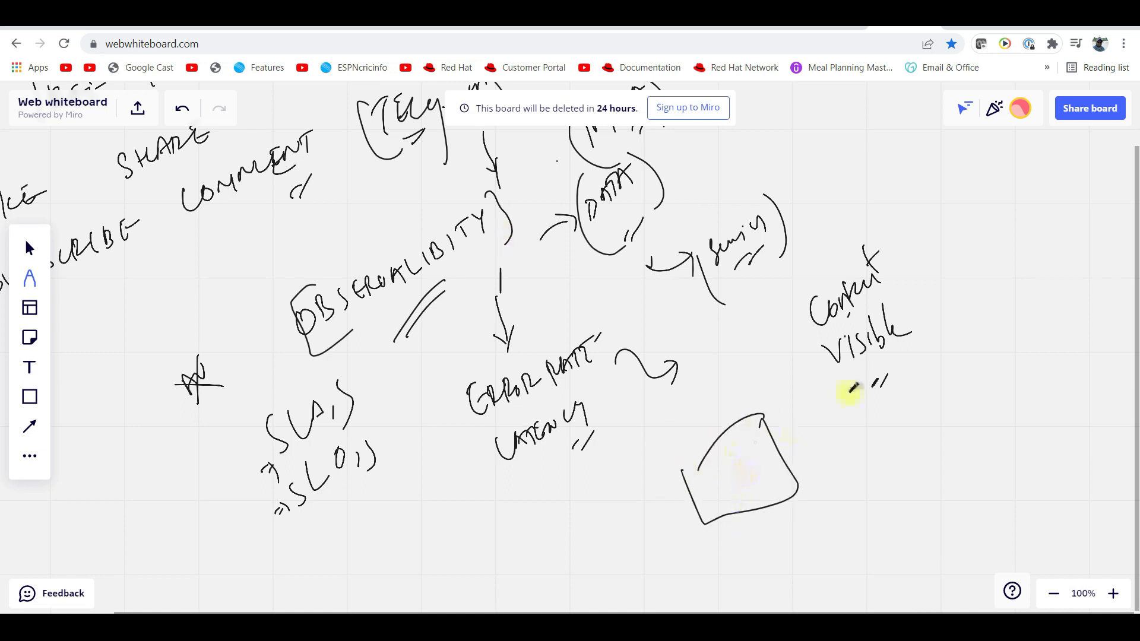
left_click_drag(911, 413, 818, 479)
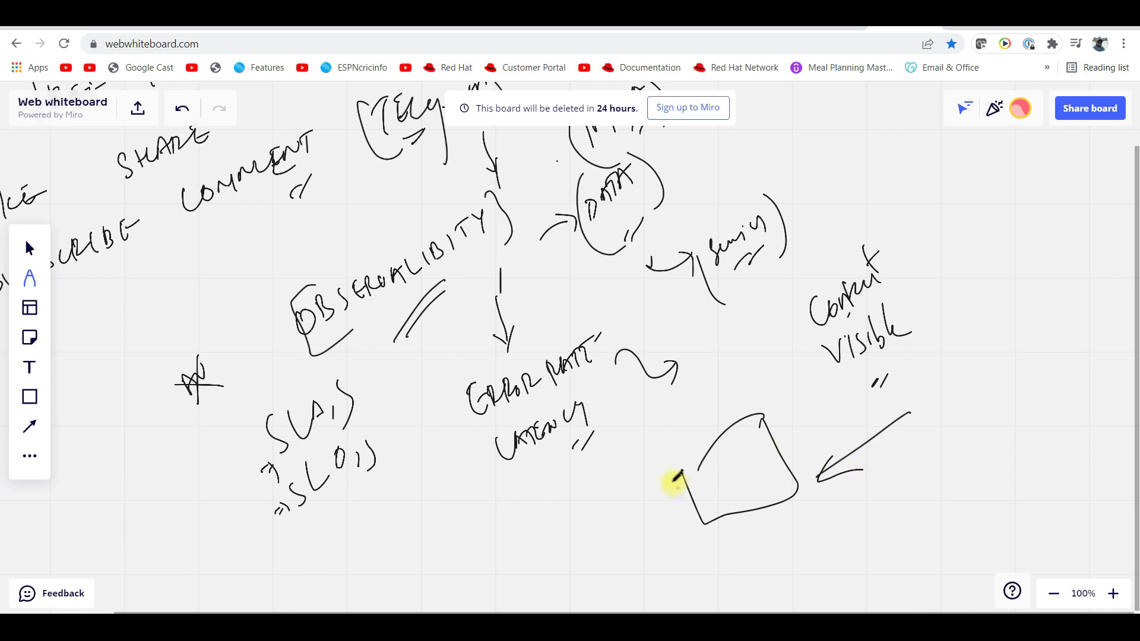
Step: Cross out the box and add a small circled word above the arrow
left_click_drag(678, 481, 765, 419)
mouse_move(712, 481)
left_mouse_down()
mouse_move(745, 488)
mouse_move(789, 381)
left_mouse_up()
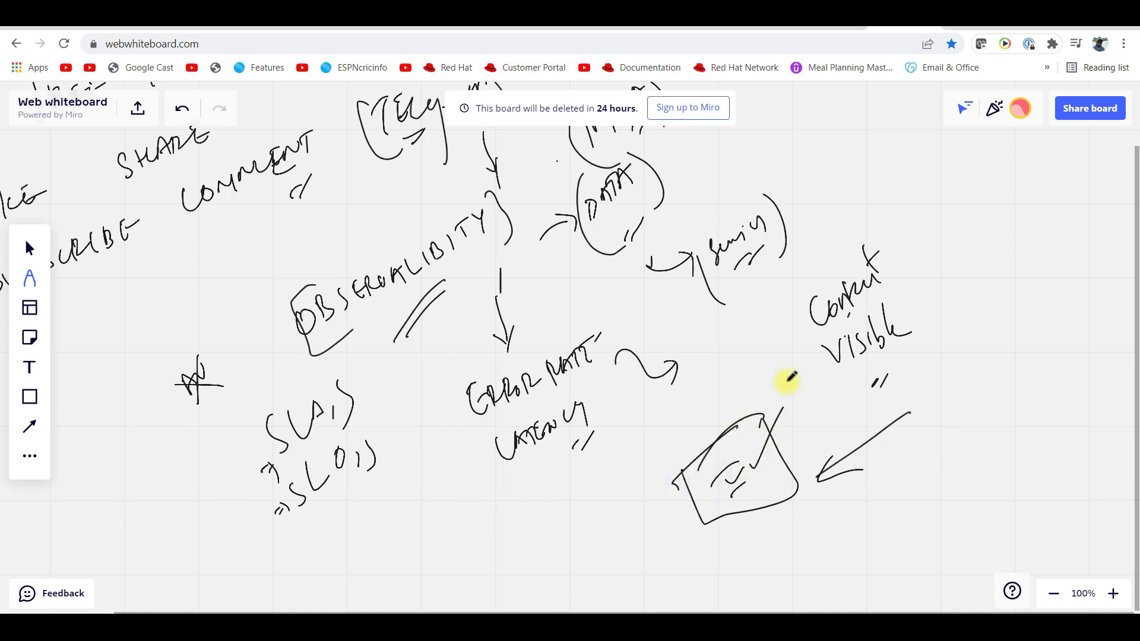
mouse_move(826, 428)
left_mouse_down()
mouse_move(819, 440)
mouse_move(862, 411)
left_mouse_up()
left_click_drag(821, 443, 821, 445)
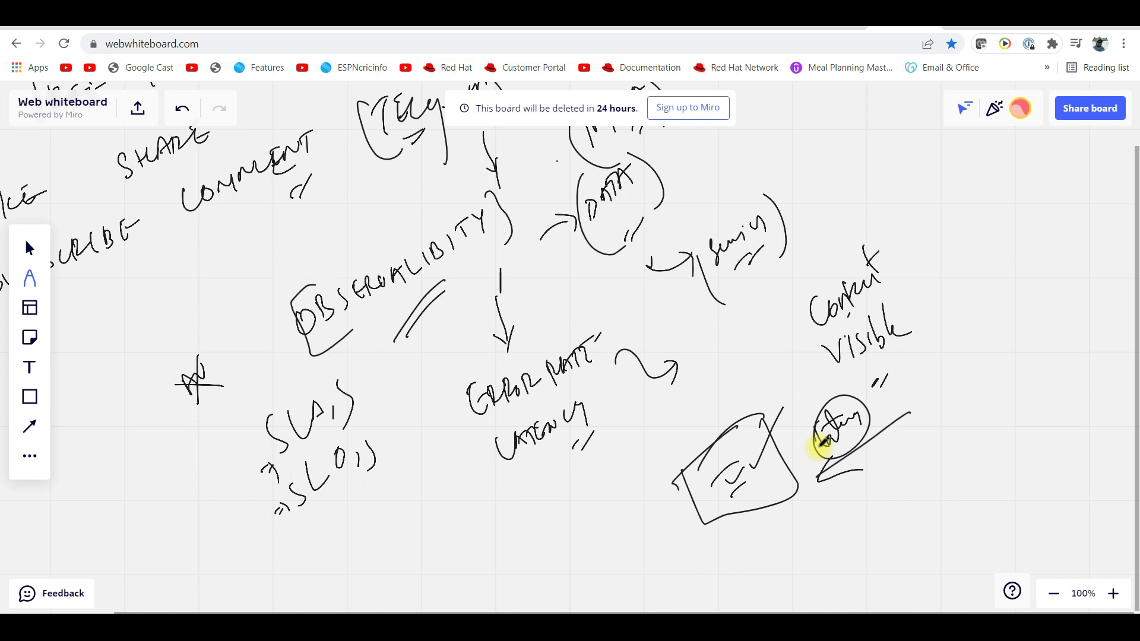
Step: Write a bracketed, underlined INFRA heading at the right of the board
mouse_move(958, 256)
left_mouse_down()
mouse_move(960, 296)
mouse_move(981, 285)
left_mouse_up()
mouse_move(983, 278)
left_mouse_down()
mouse_move(995, 260)
mouse_move(1006, 276)
mouse_move(1021, 272)
mouse_move(1024, 293)
left_mouse_up()
mouse_move(945, 267)
left_mouse_down()
mouse_move(973, 322)
mouse_move(1039, 268)
left_mouse_up()
left_click_drag(1002, 315, 1020, 297)
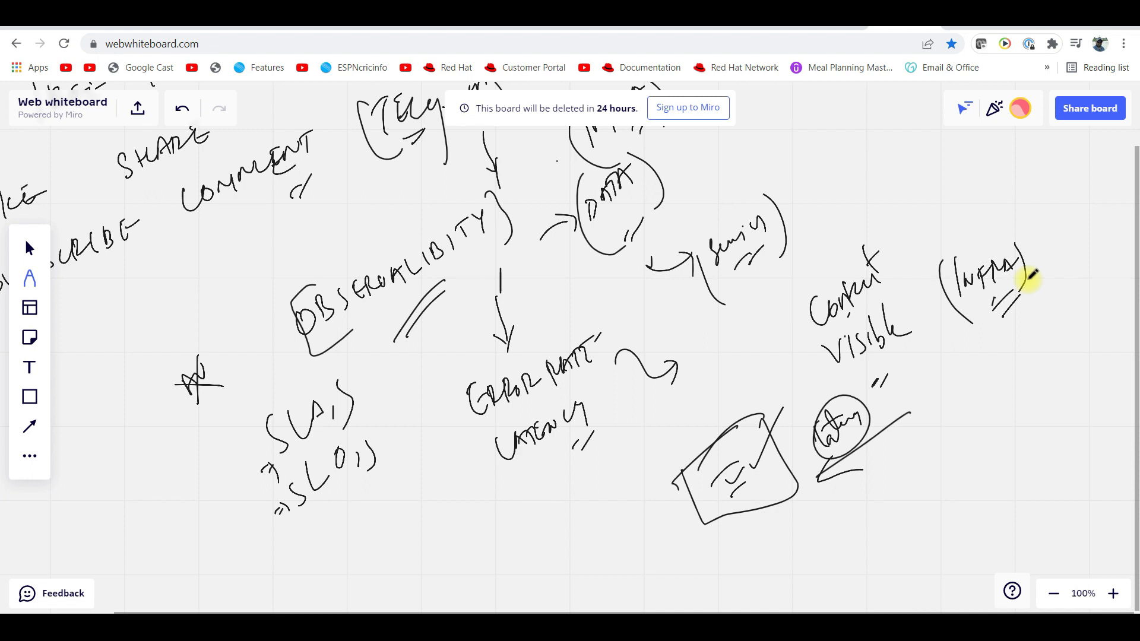
Step: Write an analysis label beneath INFRA and enclose it in a bubble
mouse_move(980, 401)
left_mouse_down()
mouse_move(989, 370)
mouse_move(1038, 352)
mouse_move(1060, 374)
left_mouse_up()
left_click_drag(979, 369, 1006, 427)
left_click_drag(1060, 334, 1006, 435)
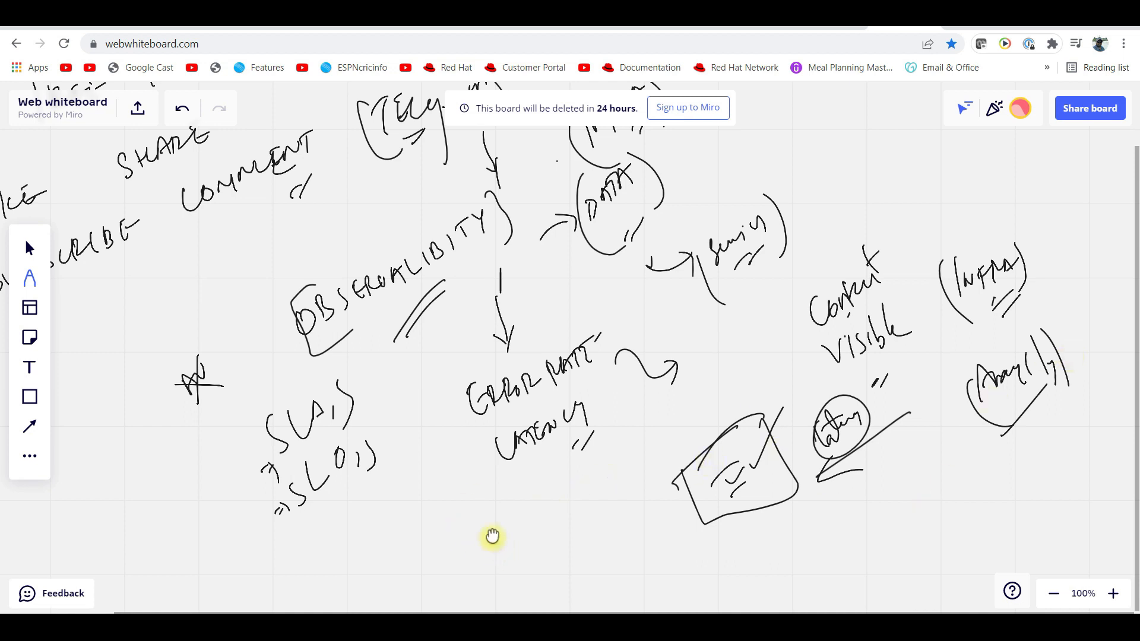
left_click_drag(490, 537, 463, 387)
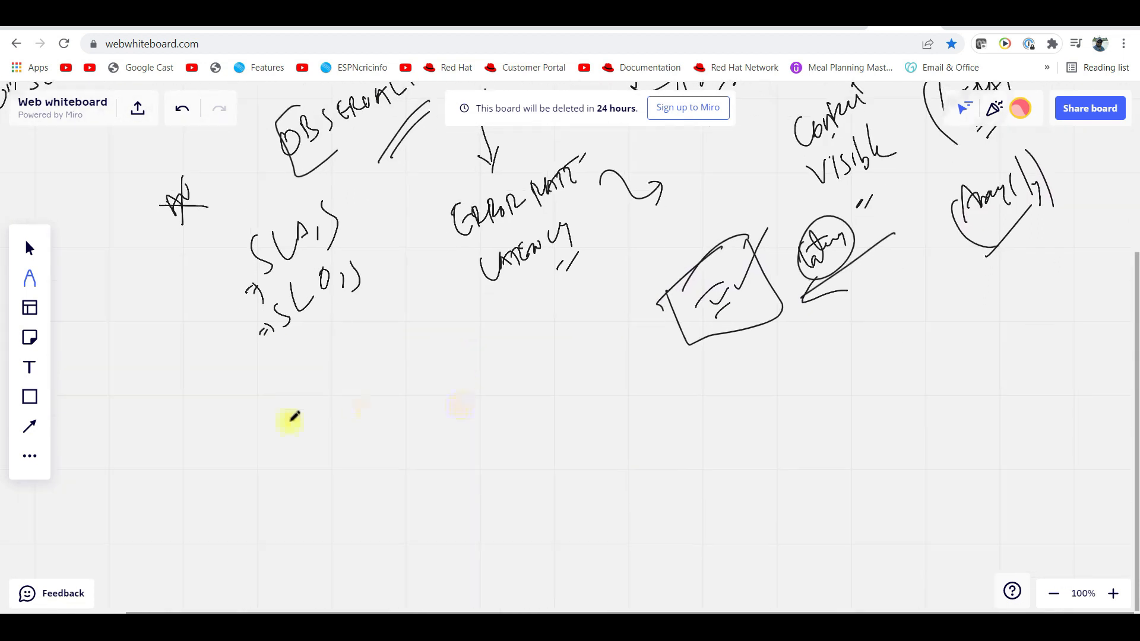
Step: Handwrite 'Correlate data' in the empty lower-left area and start a Cost note beside it
mouse_move(308, 416)
left_mouse_down()
mouse_move(308, 441)
mouse_move(401, 374)
left_mouse_up()
mouse_move(325, 468)
left_mouse_down()
mouse_move(339, 481)
mouse_move(370, 440)
left_mouse_up()
left_click_drag(370, 450, 414, 423)
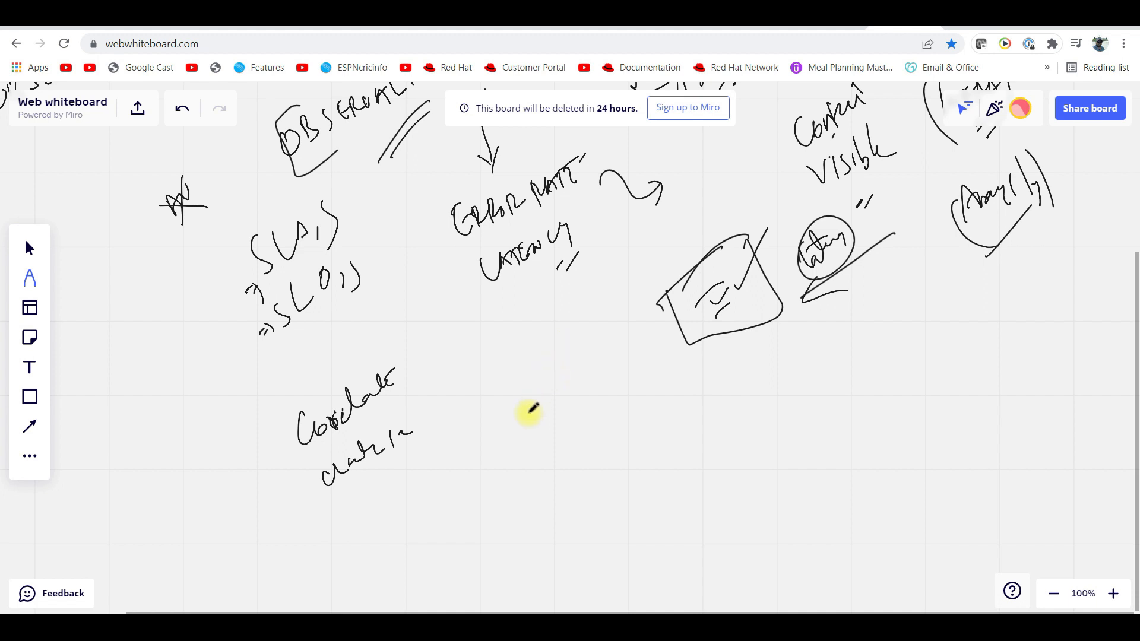
left_click_drag(533, 396, 580, 414)
Step: Circle Cost and draw an arrow to an underlined, bracketed 'DevOps project'
mouse_move(565, 356)
left_mouse_down()
mouse_move(535, 459)
mouse_move(579, 445)
left_mouse_up()
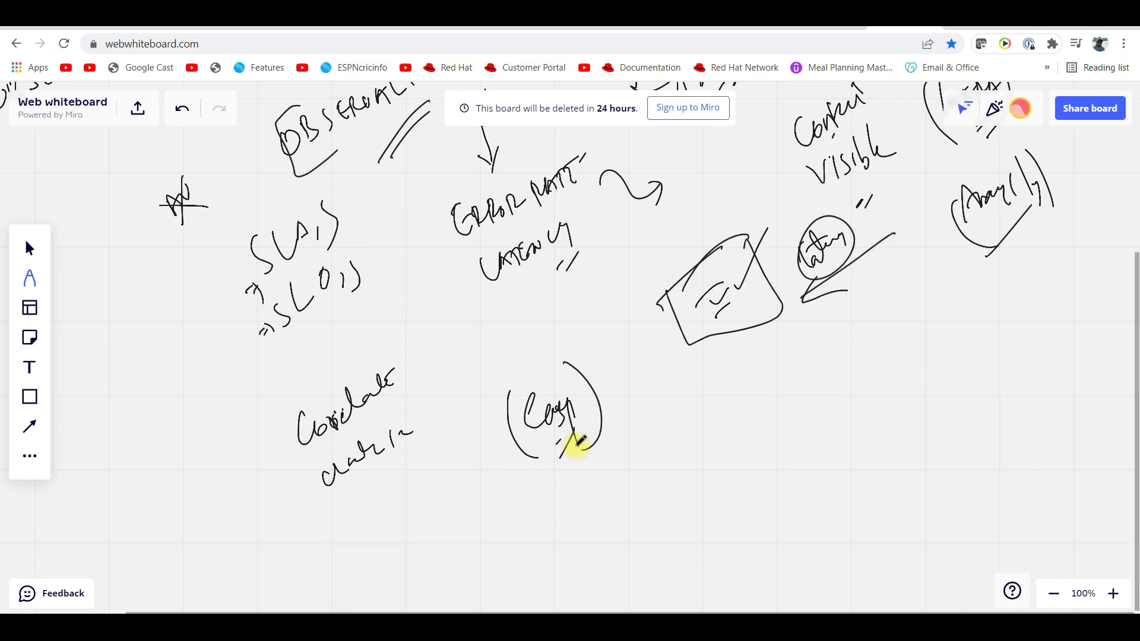
mouse_move(627, 412)
left_mouse_down()
mouse_move(713, 392)
mouse_move(699, 412)
mouse_move(802, 405)
mouse_move(833, 423)
left_mouse_up()
left_click_drag(829, 379, 833, 410)
mouse_move(871, 356)
left_mouse_down()
mouse_move(895, 401)
mouse_move(904, 352)
mouse_move(926, 365)
left_mouse_up()
left_click_drag(953, 311, 966, 373)
left_click_drag(693, 415, 757, 459)
mouse_move(815, 394)
left_mouse_down()
mouse_move(850, 405)
mouse_move(926, 378)
left_mouse_up()
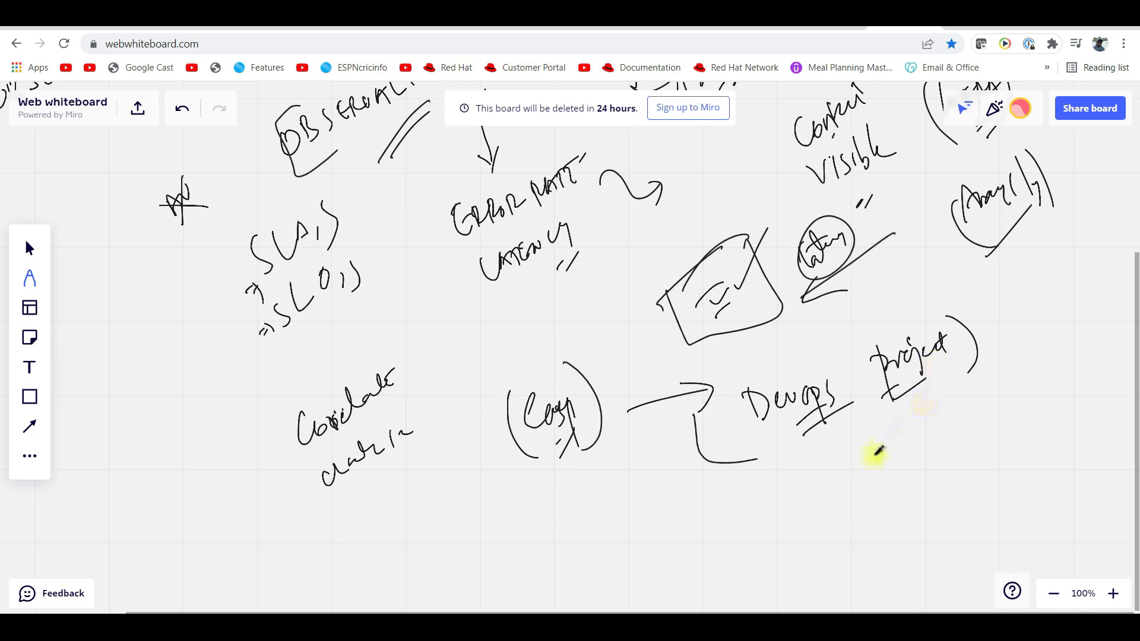
Step: Write ELK below project and enclose it in brackets
mouse_move(880, 445)
left_mouse_down()
mouse_move(891, 472)
mouse_move(926, 463)
left_mouse_up()
left_click_drag(930, 409, 955, 486)
mouse_move(873, 463)
left_mouse_down()
mouse_move(890, 522)
mouse_move(931, 471)
left_mouse_up()
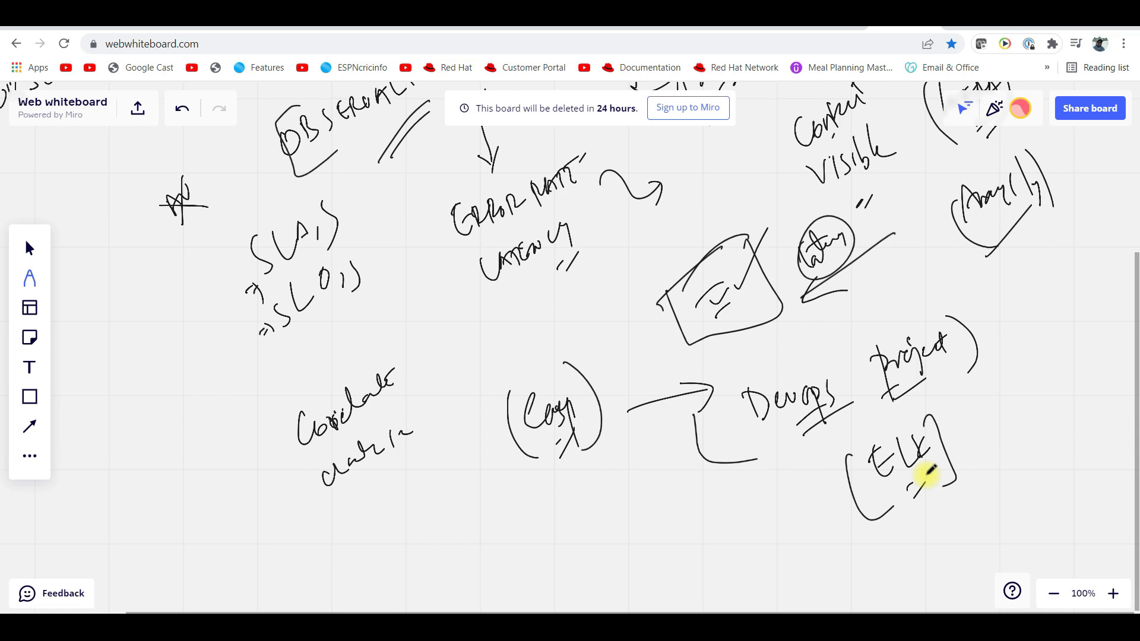